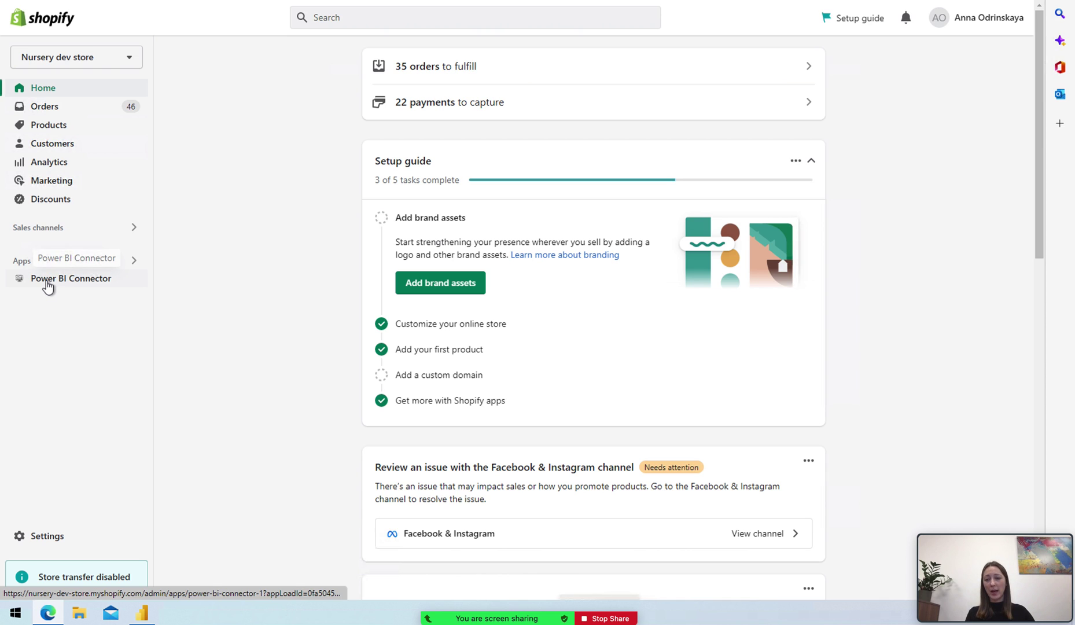
# Step: Open the Power BI Connector app and start a new data source
pyautogui.click(49, 285)
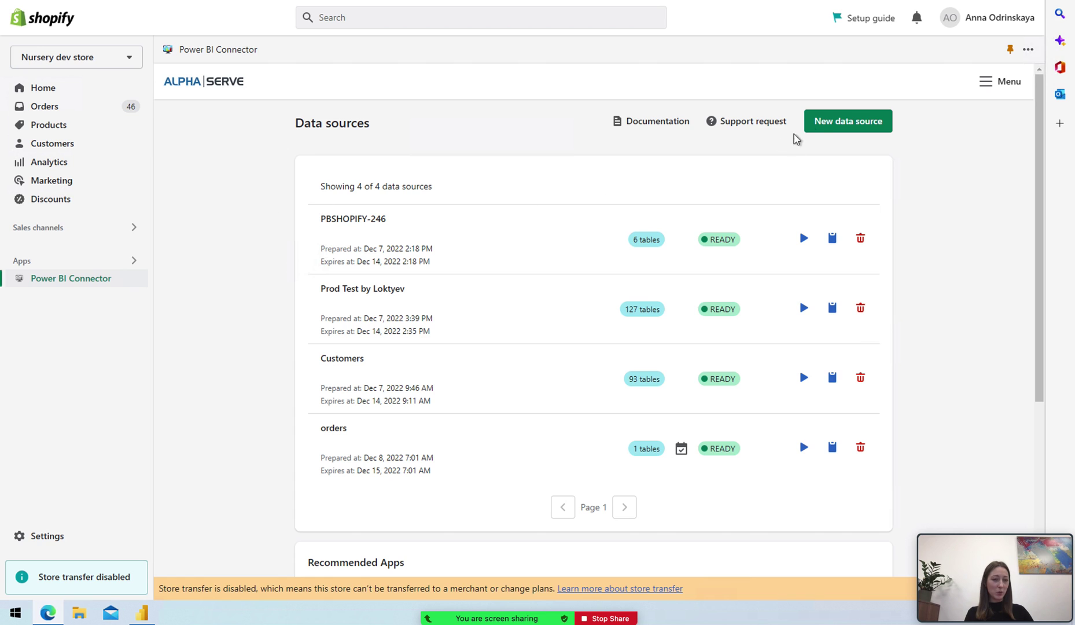
pyautogui.click(849, 122)
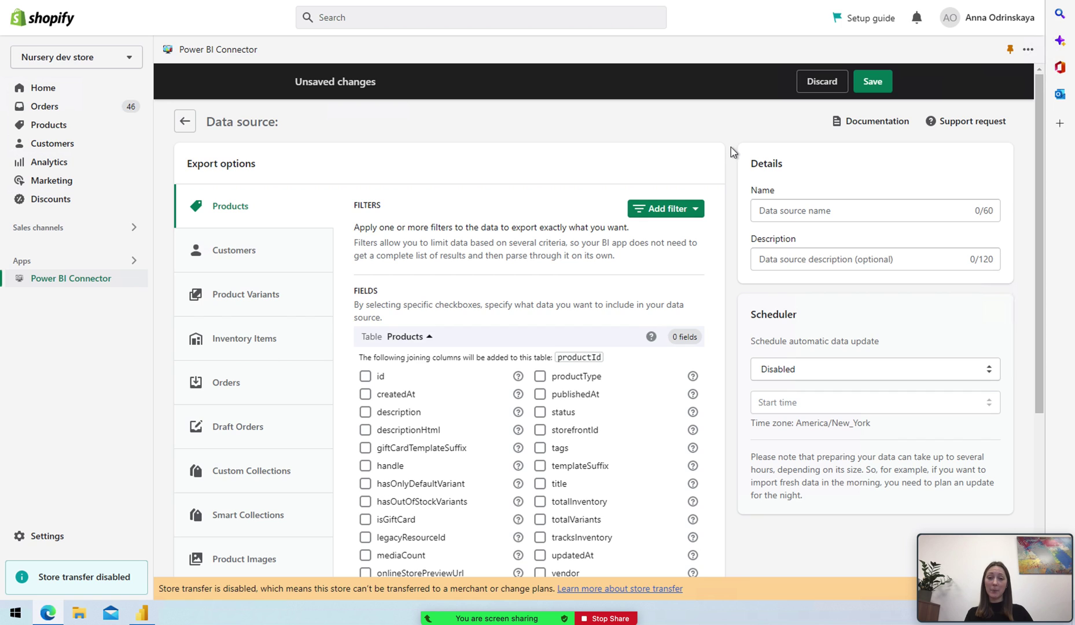
# Step: Browse the Customers, Product Variants, Inventory Items and Orders field lists, then return to Products
pyautogui.click(242, 253)
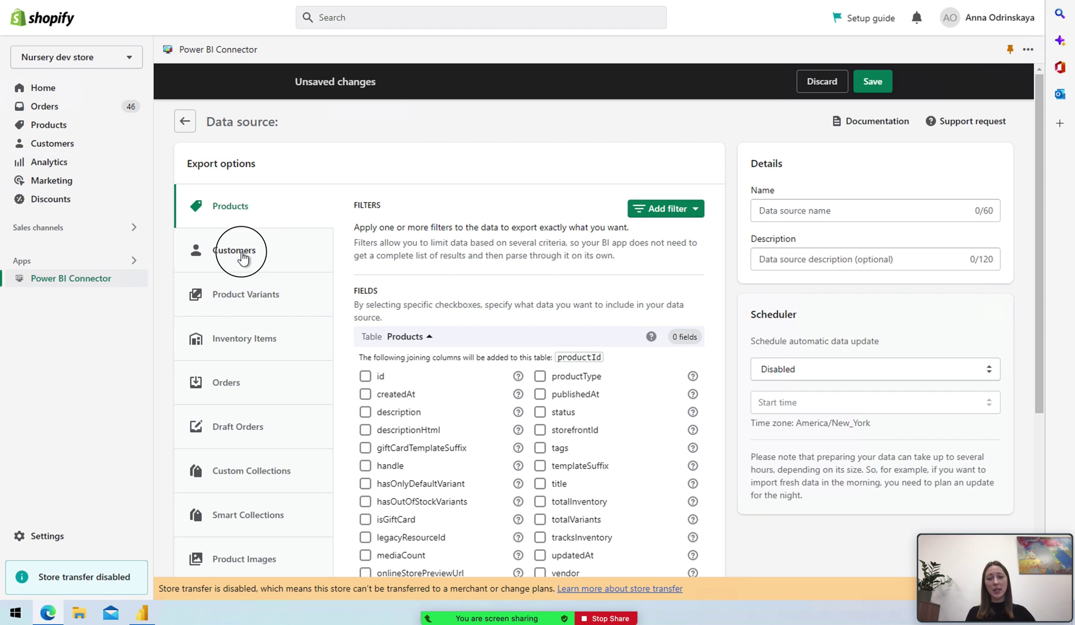
pyautogui.click(247, 293)
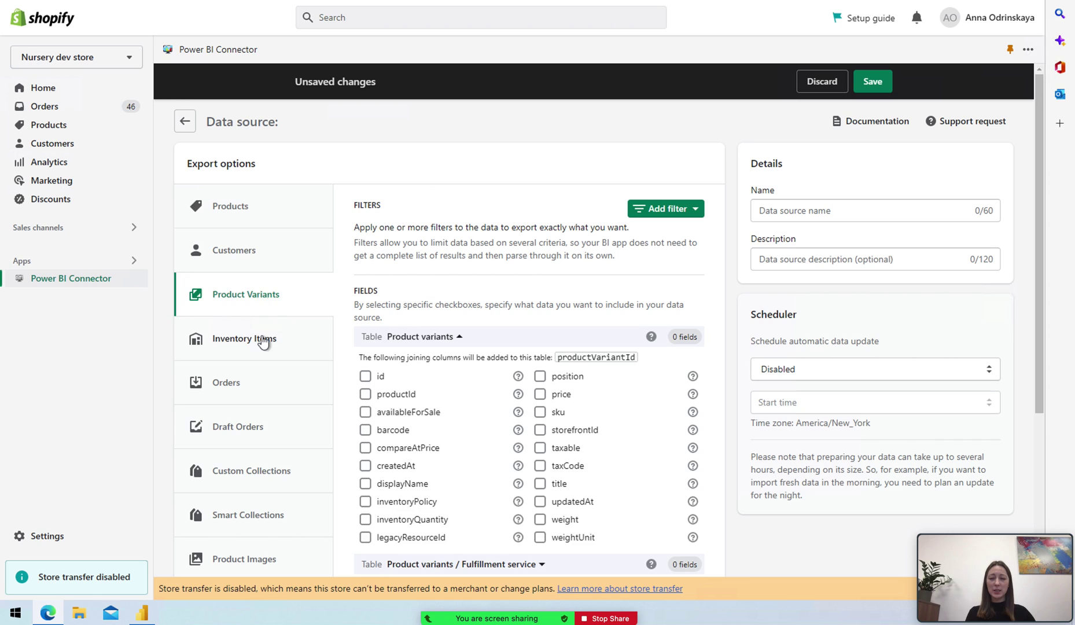
pyautogui.click(263, 341)
pyautogui.click(251, 377)
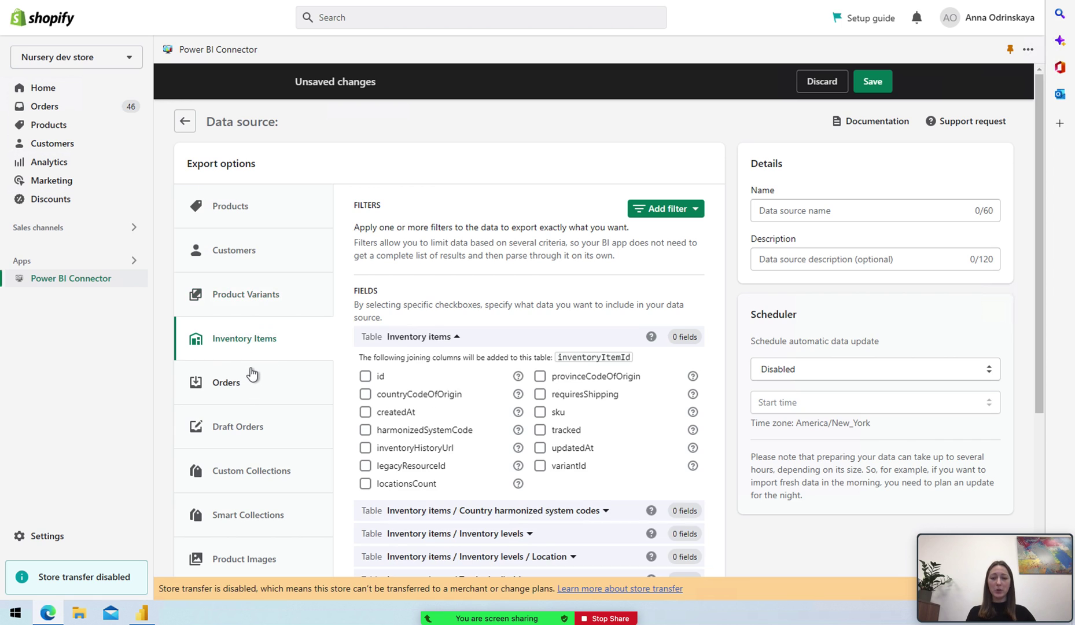
pyautogui.click(248, 295)
pyautogui.click(231, 208)
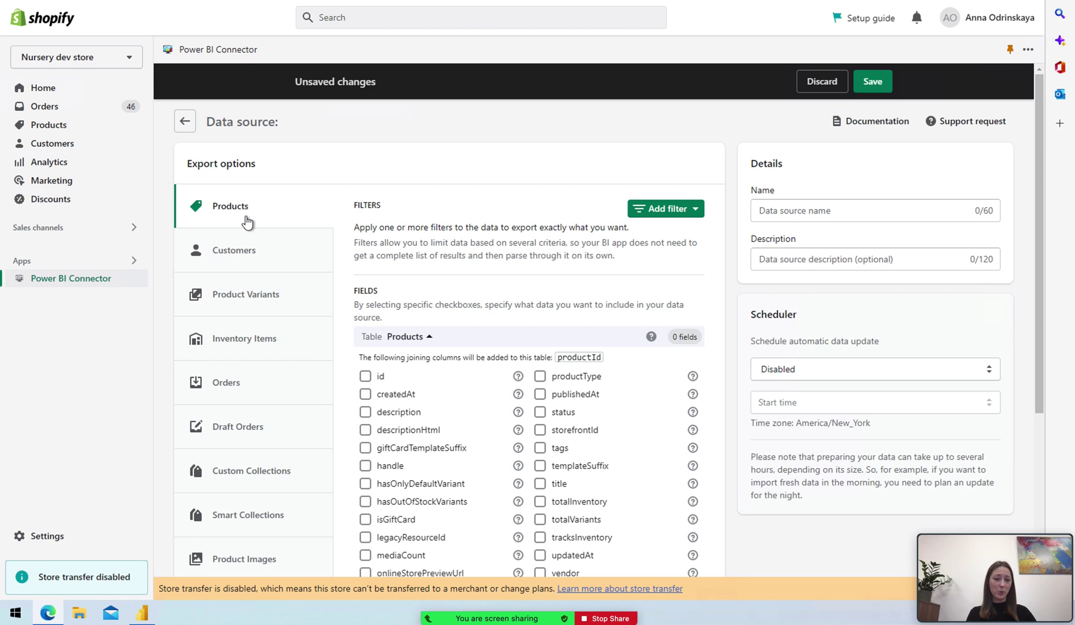
# Step: Select the Products fields id, createdAt, description, status, tags, title and vendor
pyautogui.click(366, 376)
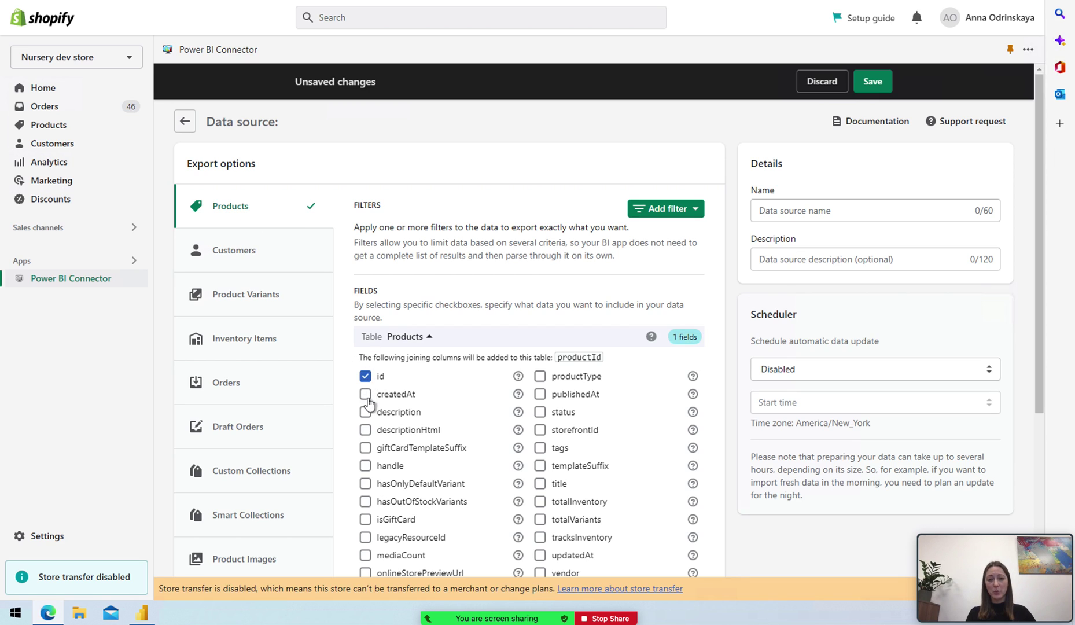
pyautogui.click(365, 394)
pyautogui.click(365, 412)
pyautogui.click(540, 412)
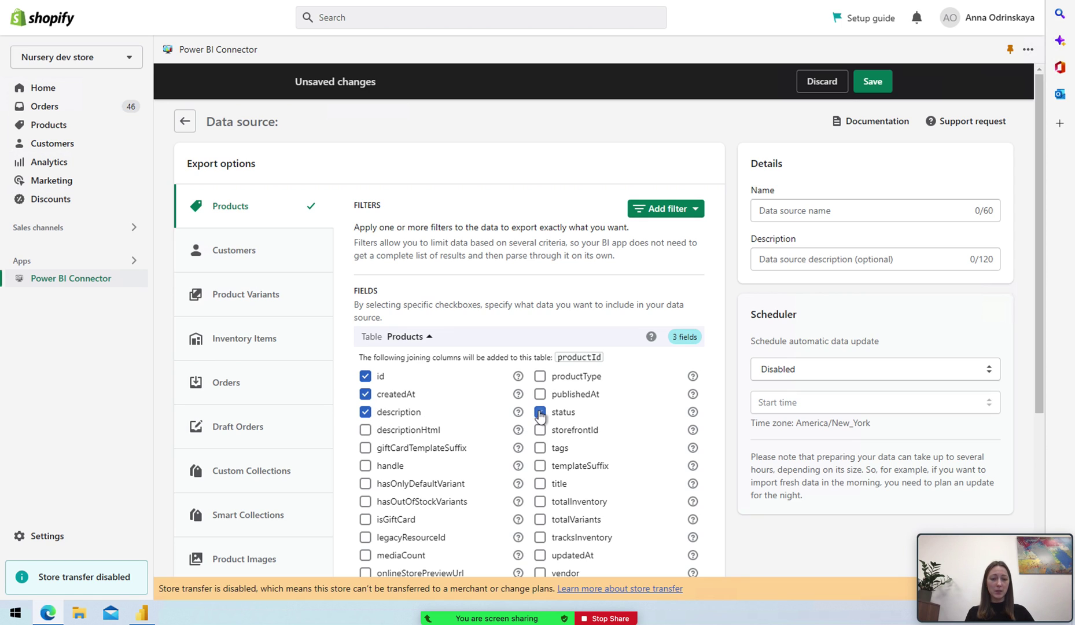
pyautogui.click(540, 448)
pyautogui.click(540, 484)
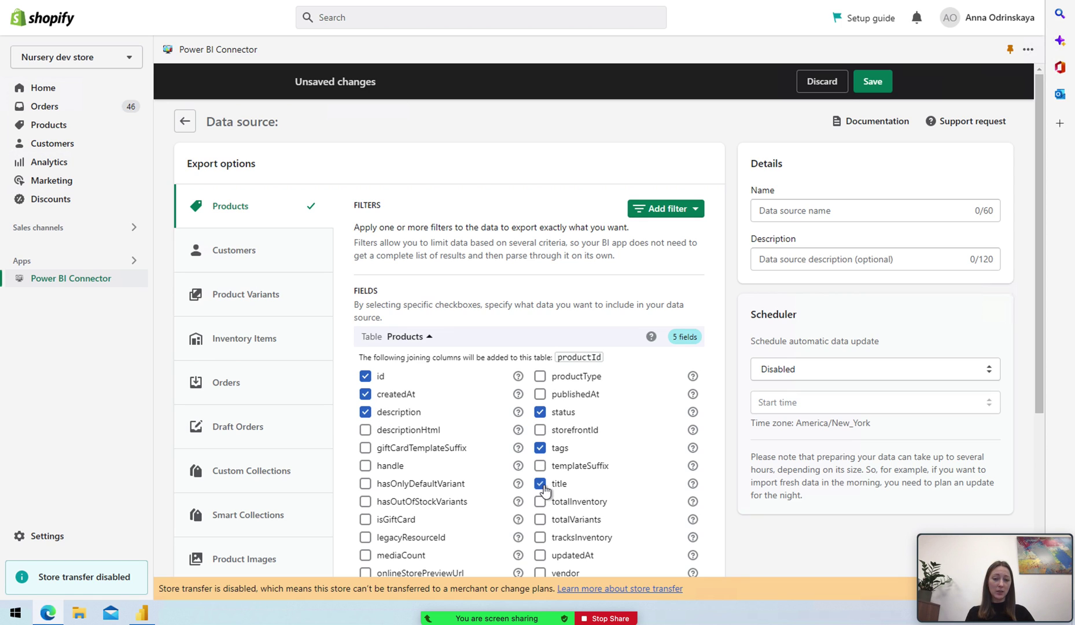
pyautogui.scroll(-1, 547, 489)
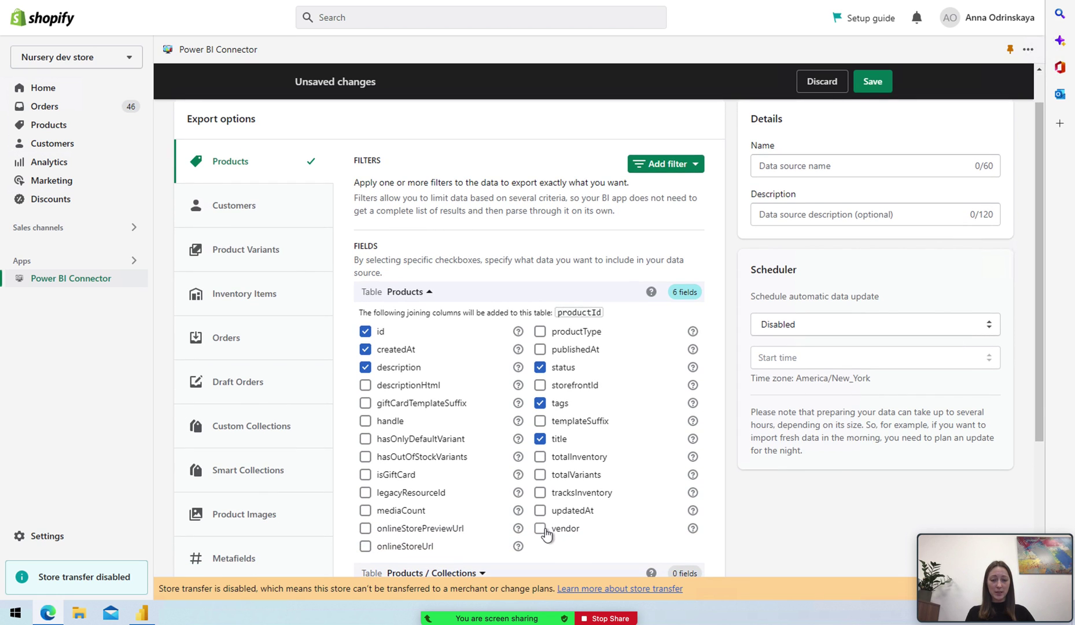
pyautogui.click(541, 524)
pyautogui.scroll(-3, 547, 528)
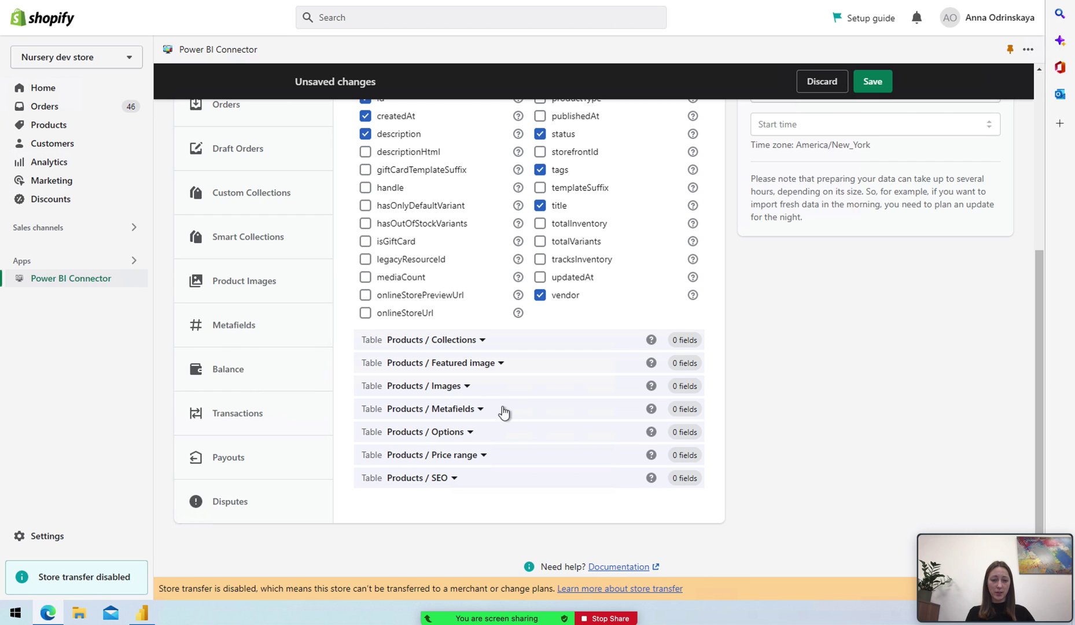
# Step: Expand and collapse the Products / Collections and Products / Price range tables
pyautogui.click(482, 342)
pyautogui.click(482, 342)
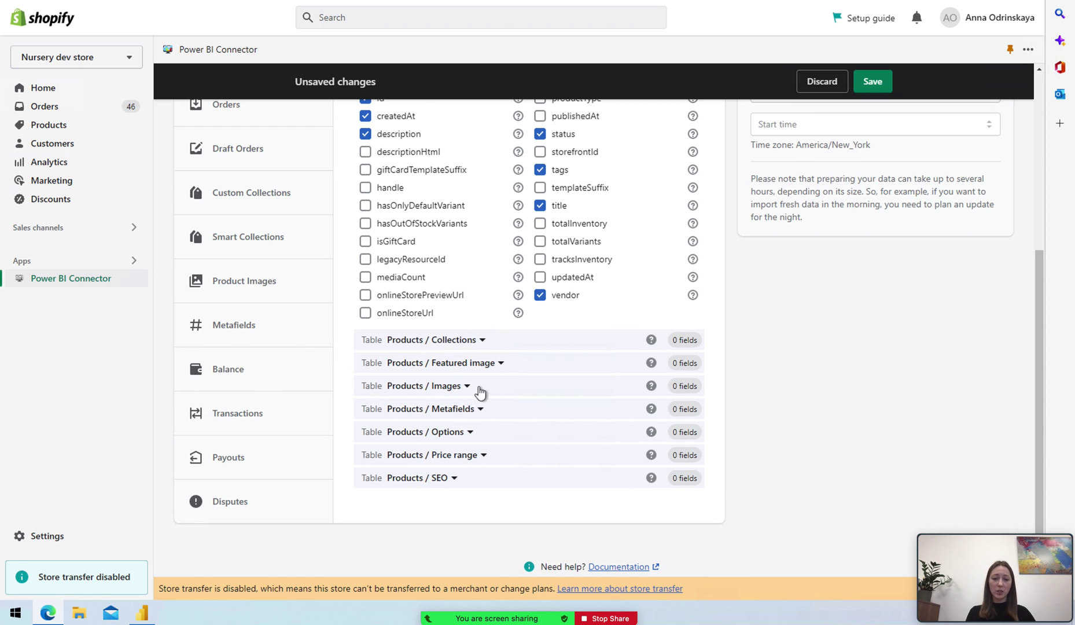
pyautogui.click(482, 458)
pyautogui.click(482, 459)
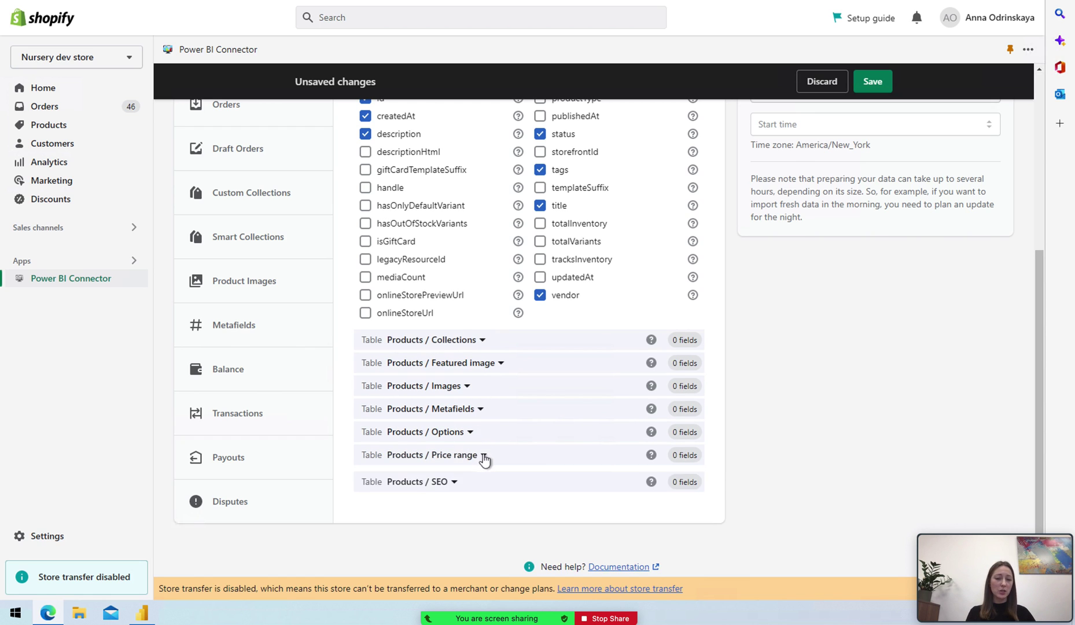
pyautogui.scroll(5, 482, 451)
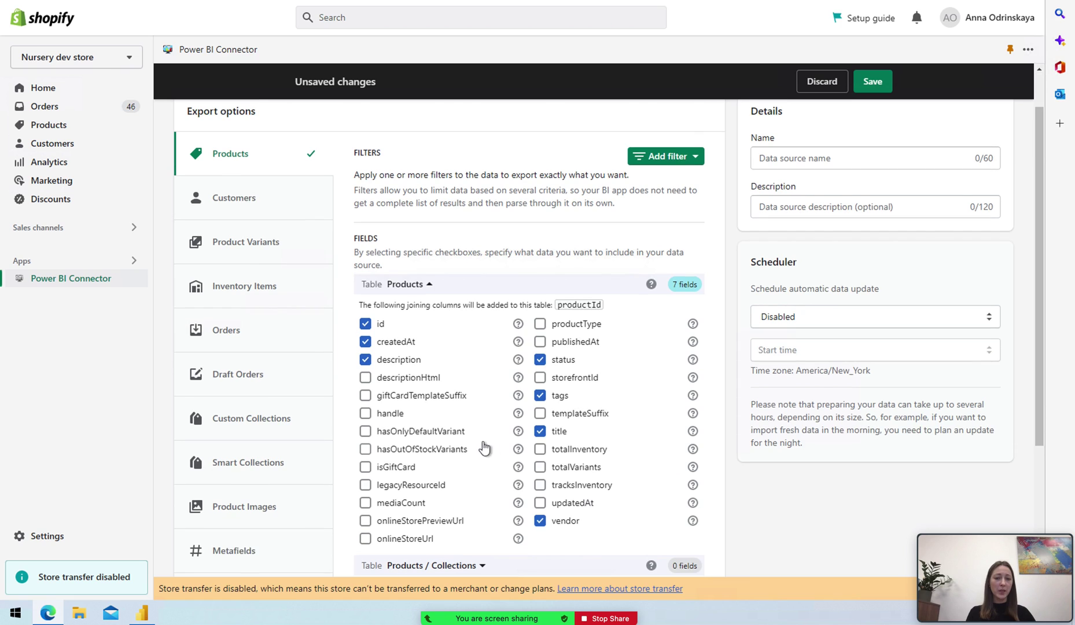
# Step: Fill in the data source name, then review the Created At filter options and close without adding a filter
pyautogui.click(793, 158)
pyautogui.click(792, 202)
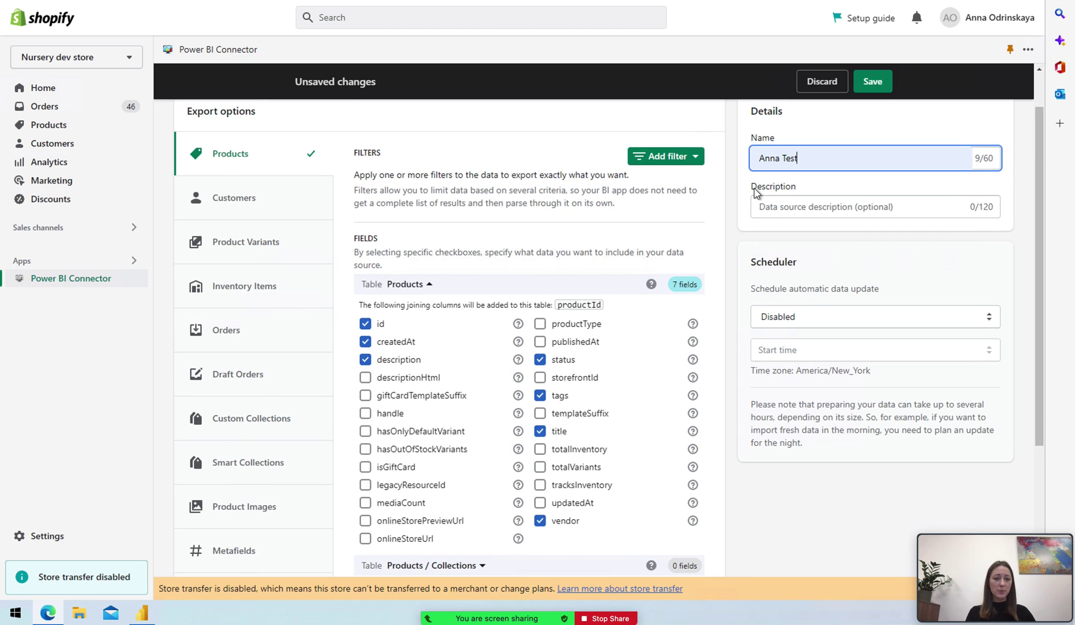
pyautogui.click(699, 163)
pyautogui.click(709, 229)
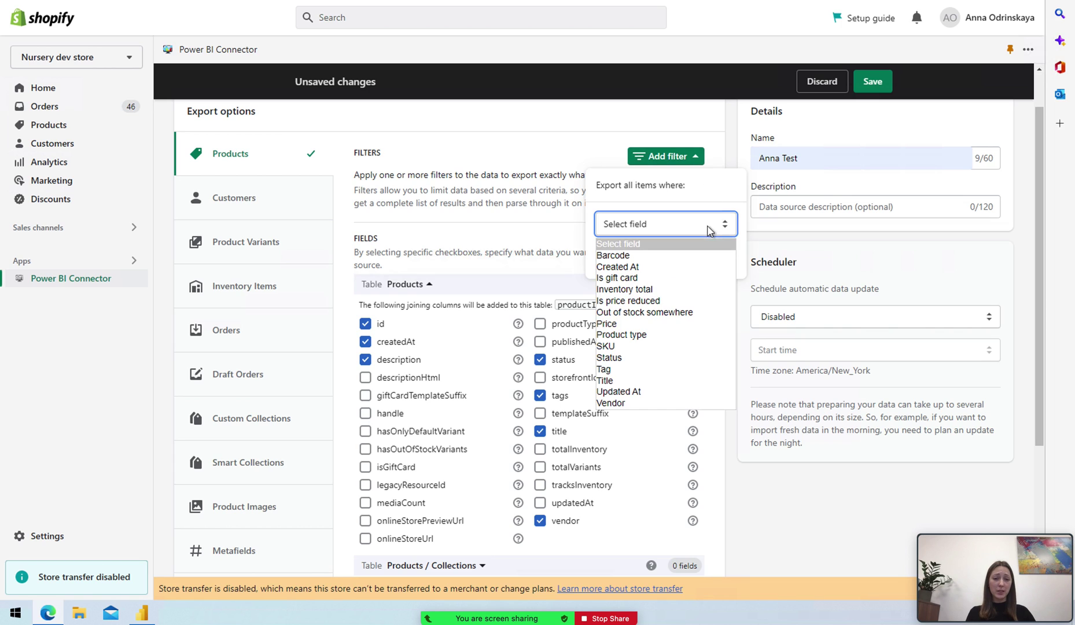
pyautogui.click(655, 267)
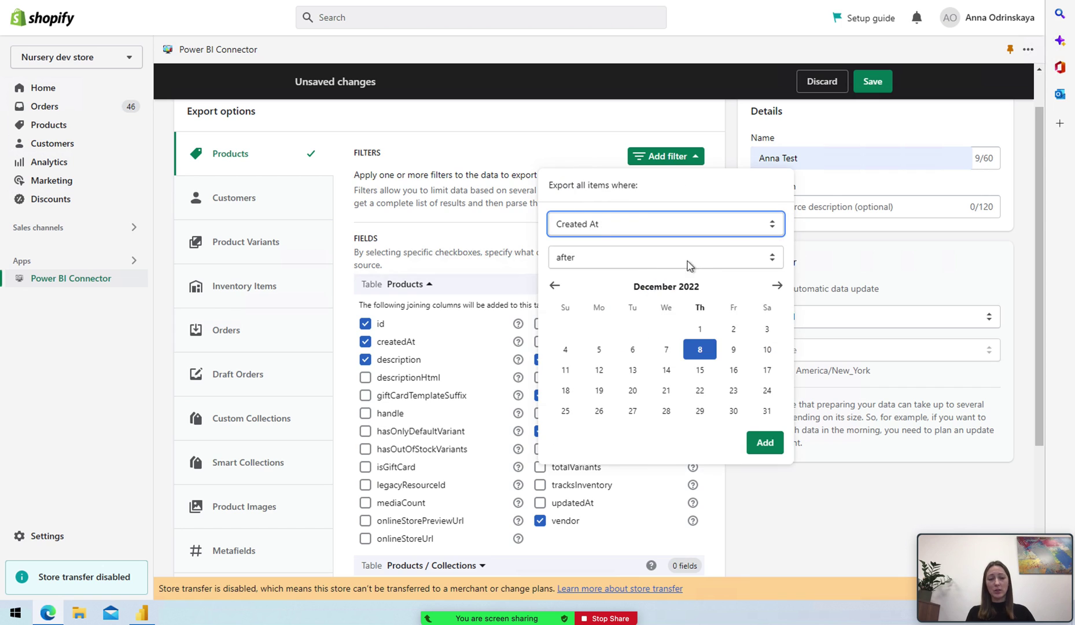
pyautogui.click(746, 267)
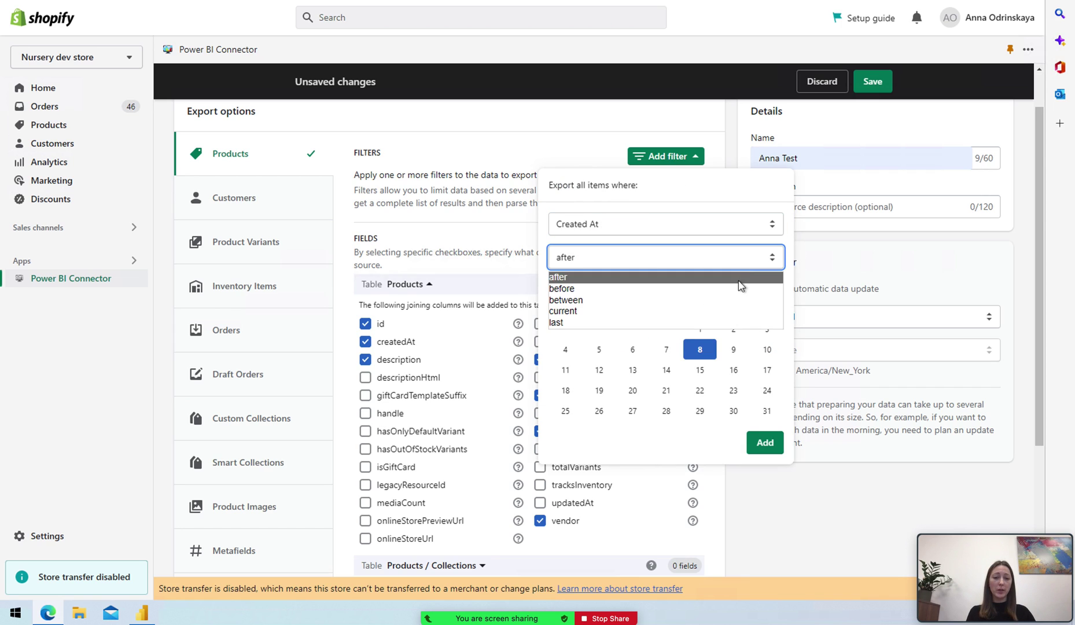
pyautogui.click(756, 231)
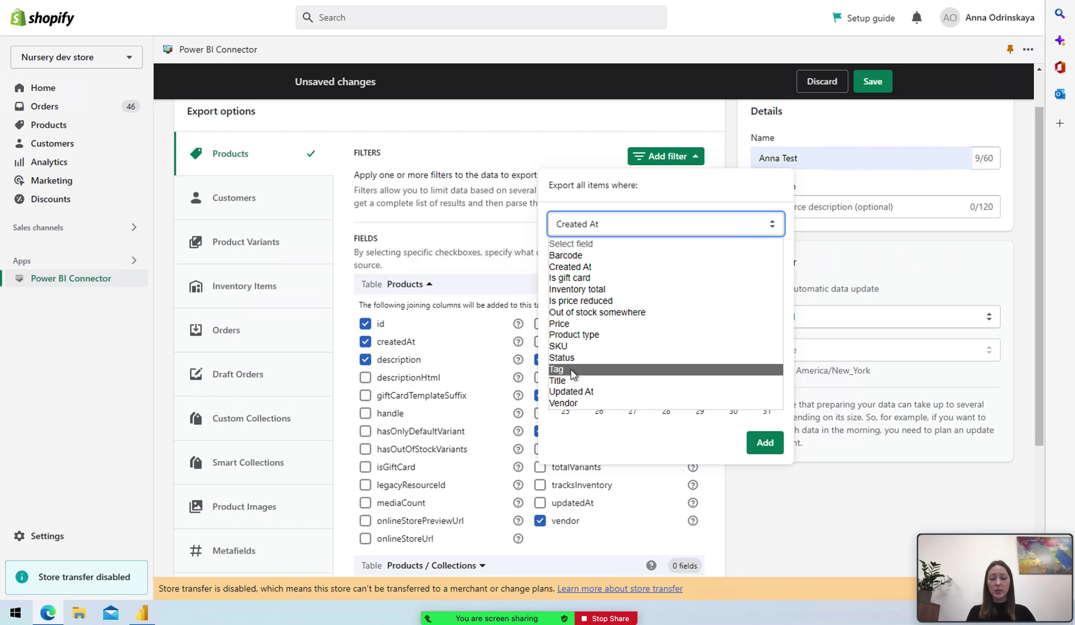
pyautogui.click(610, 149)
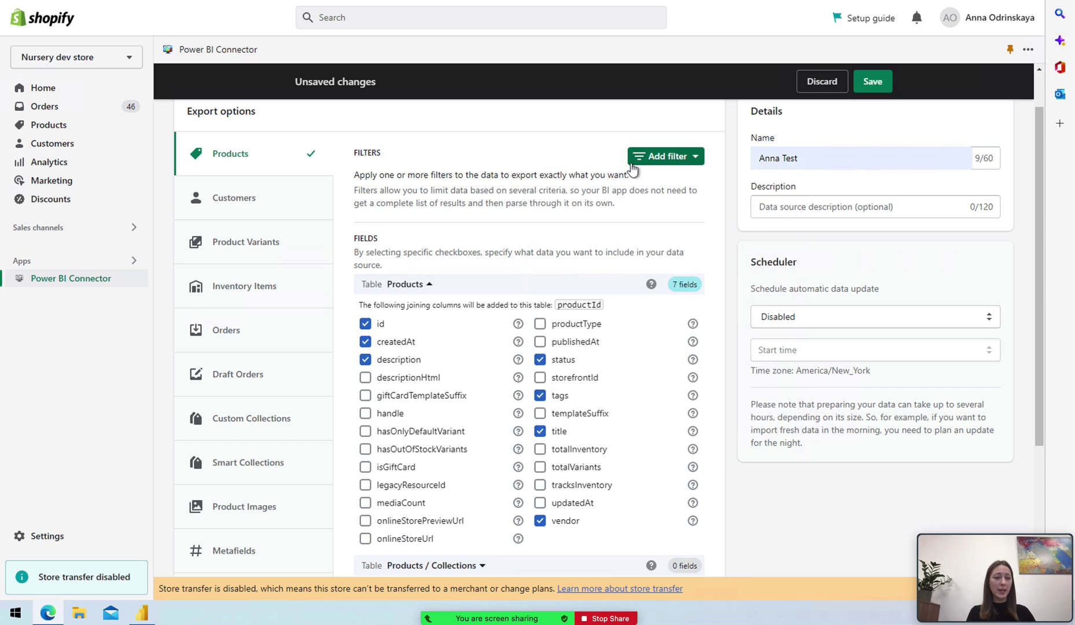
# Step: Save Anna Test, run its data preparation from Data sources until READY, and copy its OData link
pyautogui.click(873, 81)
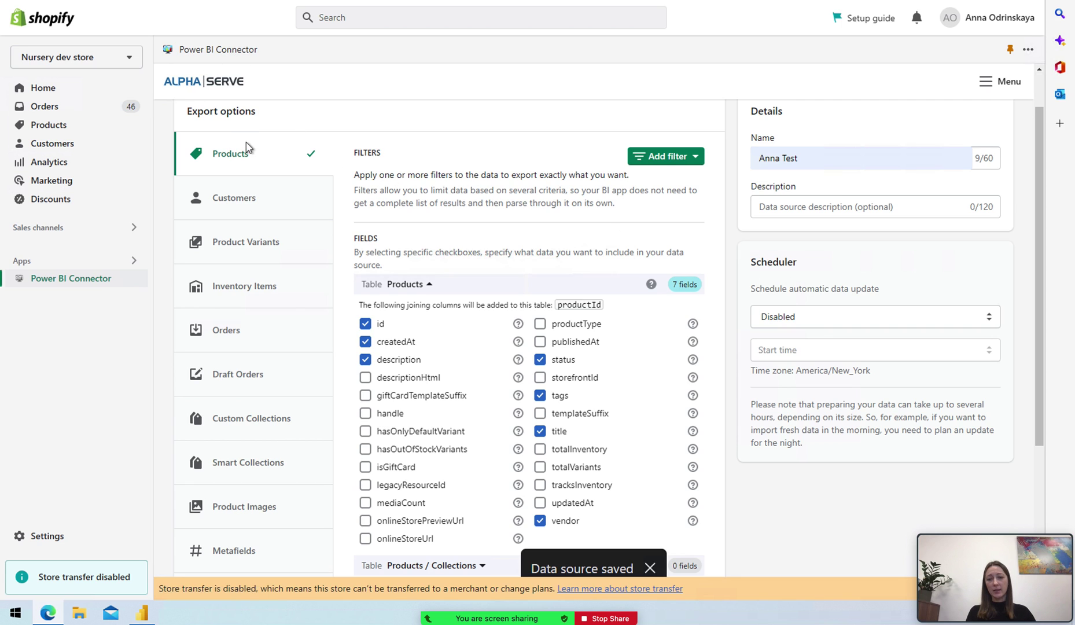
pyautogui.scroll(2, 235, 147)
pyautogui.click(184, 123)
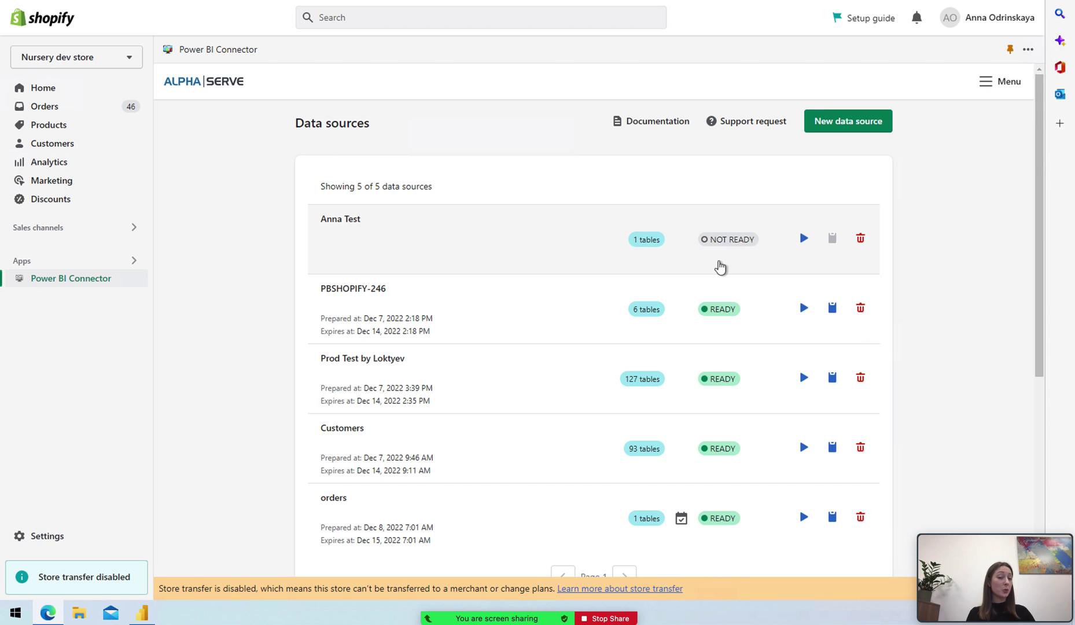
pyautogui.click(803, 240)
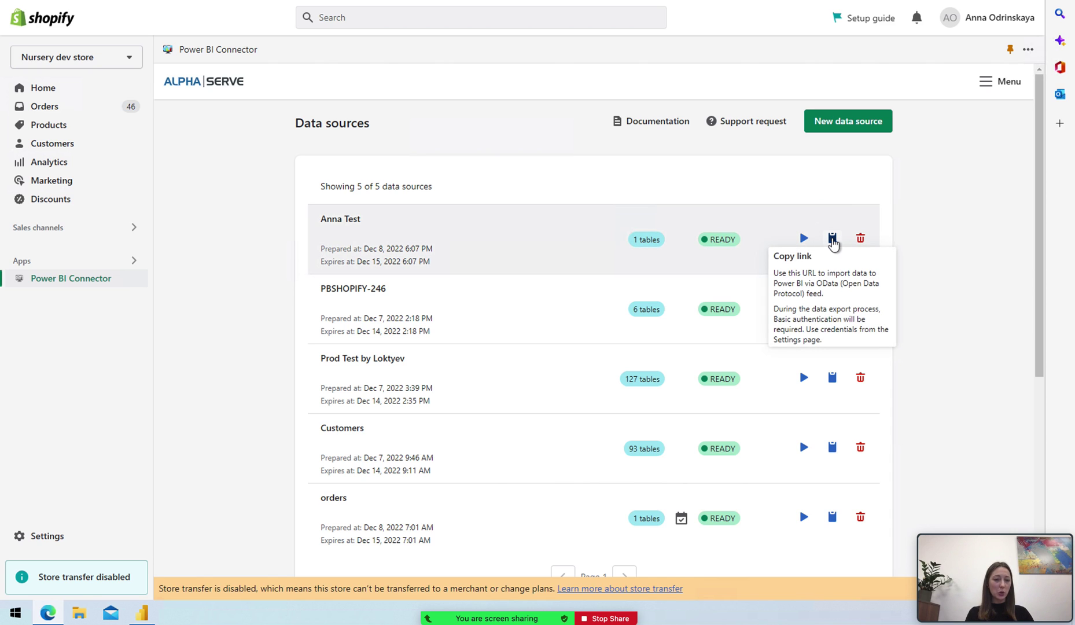
pyautogui.click(834, 242)
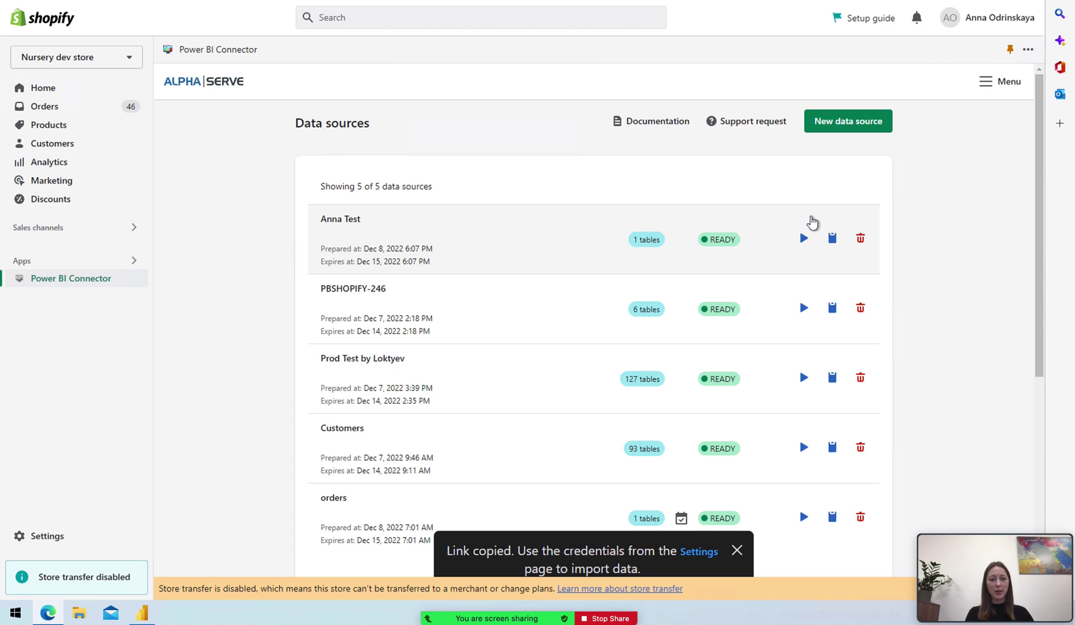
# Step: In Power BI Desktop, connect to an OData feed using the copied Anna Test link
pyautogui.click(144, 613)
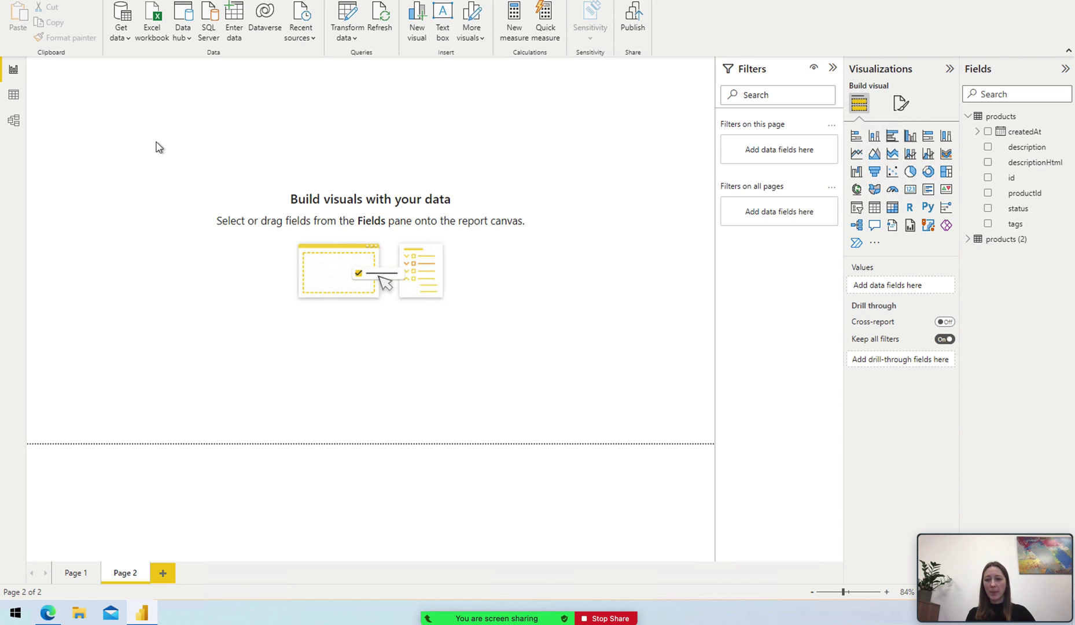
pyautogui.click(126, 36)
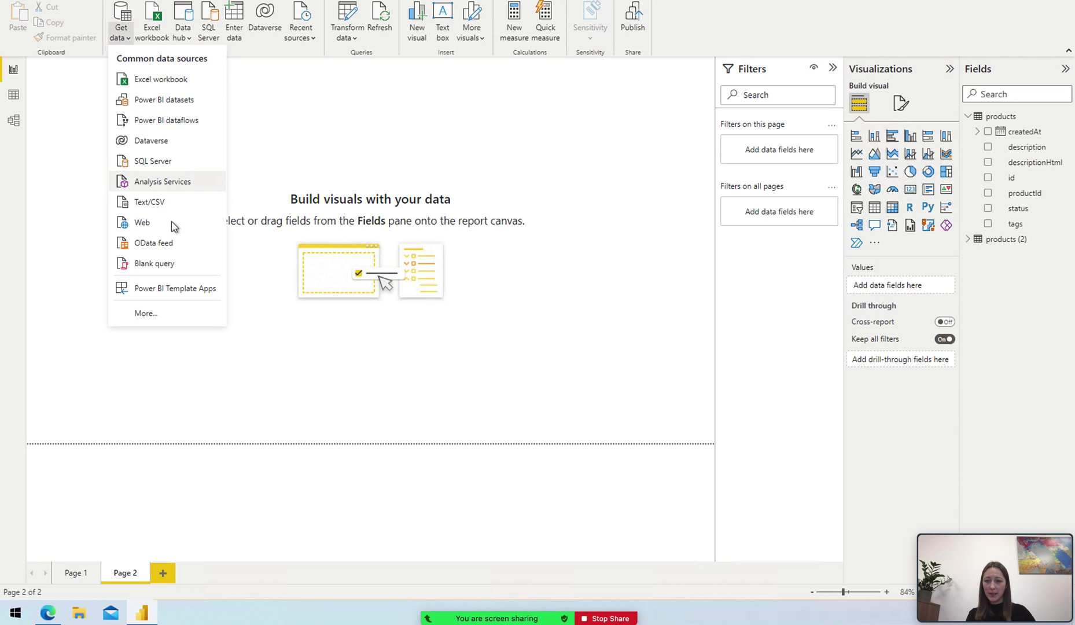
pyautogui.click(154, 243)
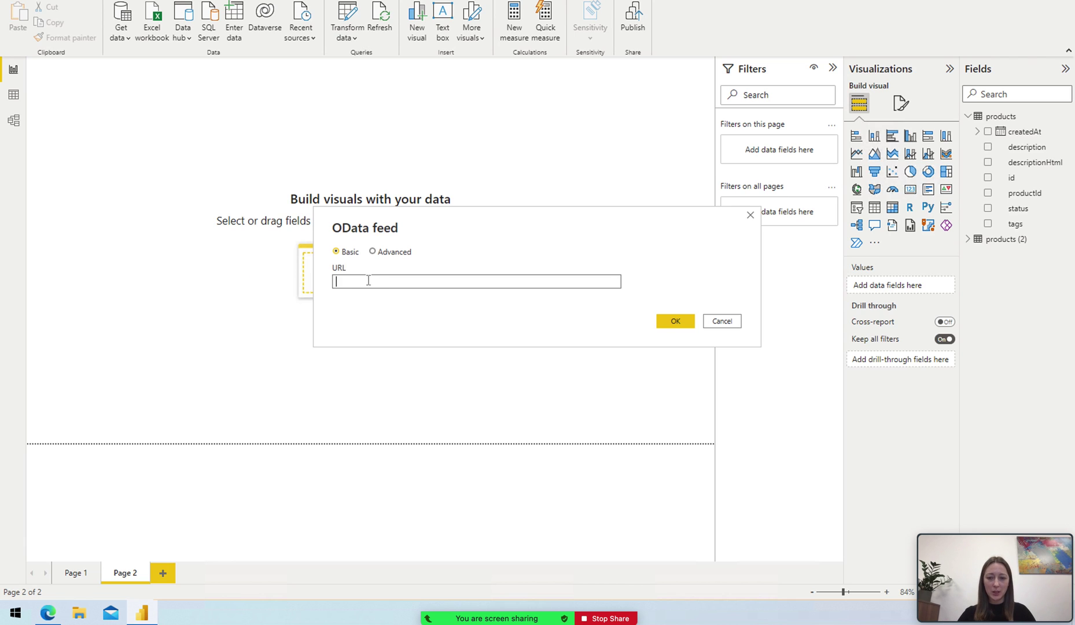
pyautogui.hotkey('ctrl', 'v')
pyautogui.click(668, 322)
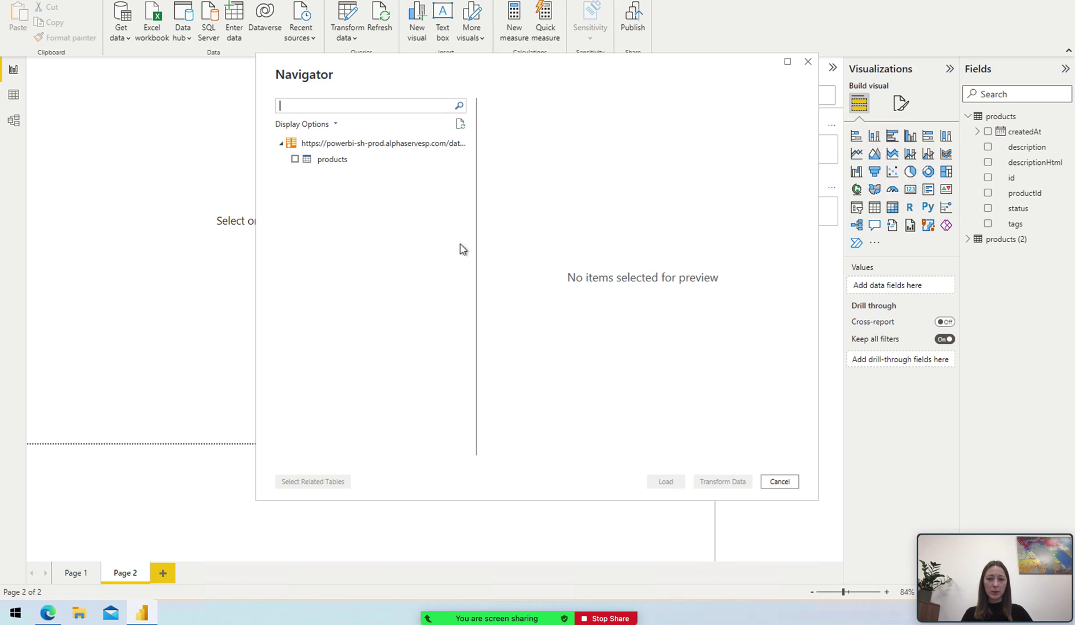
# Step: Select the products table in Navigator, check its preview columns, and load it
pyautogui.click(295, 160)
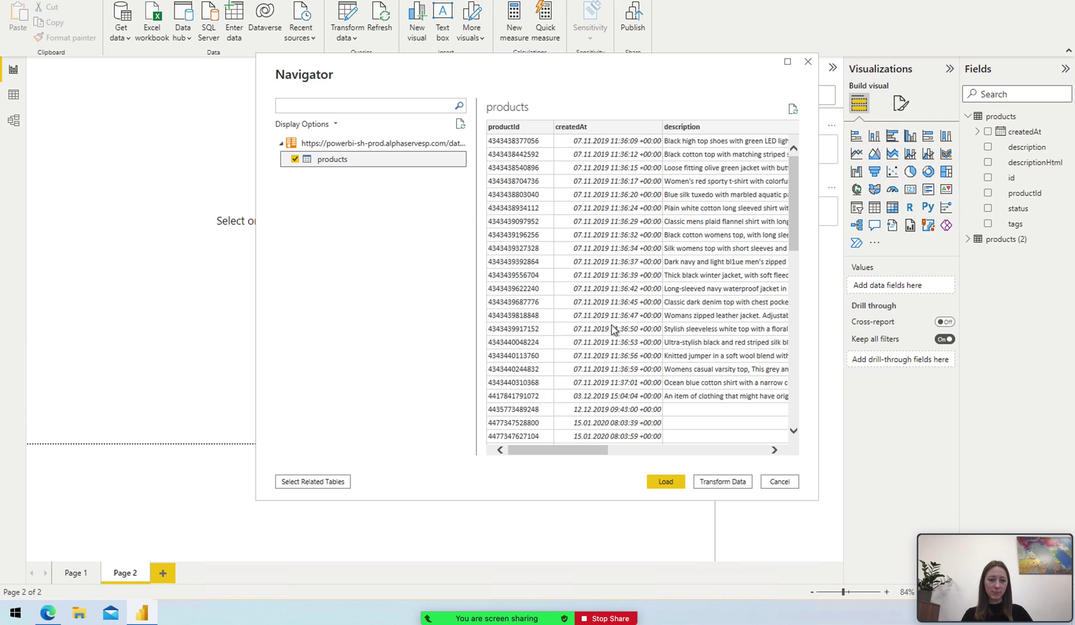
pyautogui.hscroll(3, 662, 301)
pyautogui.hscroll(3, 660, 400)
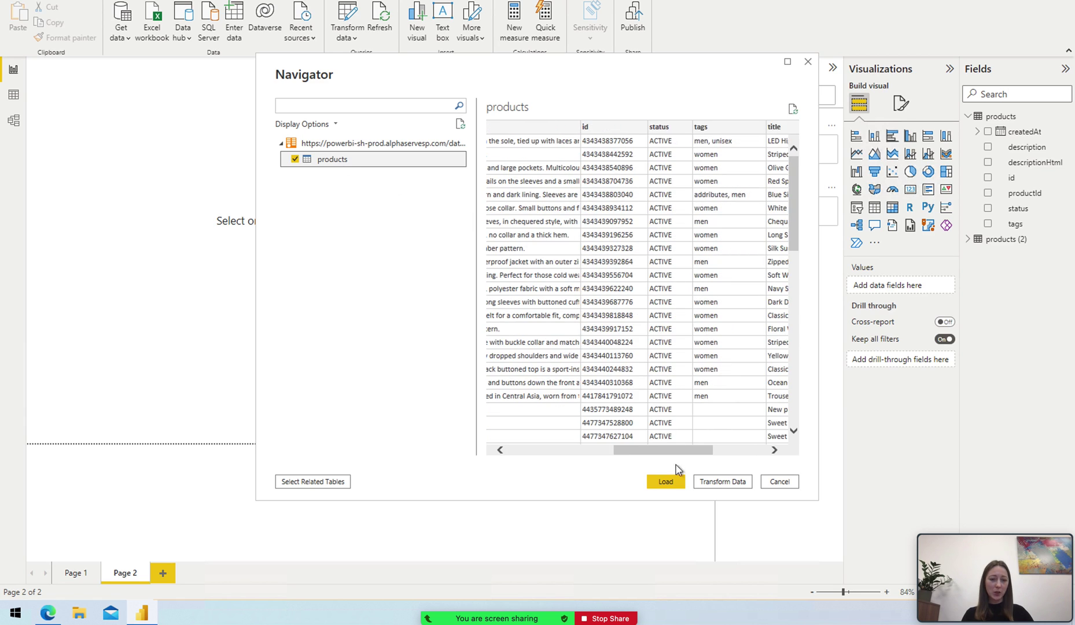
pyautogui.click(666, 481)
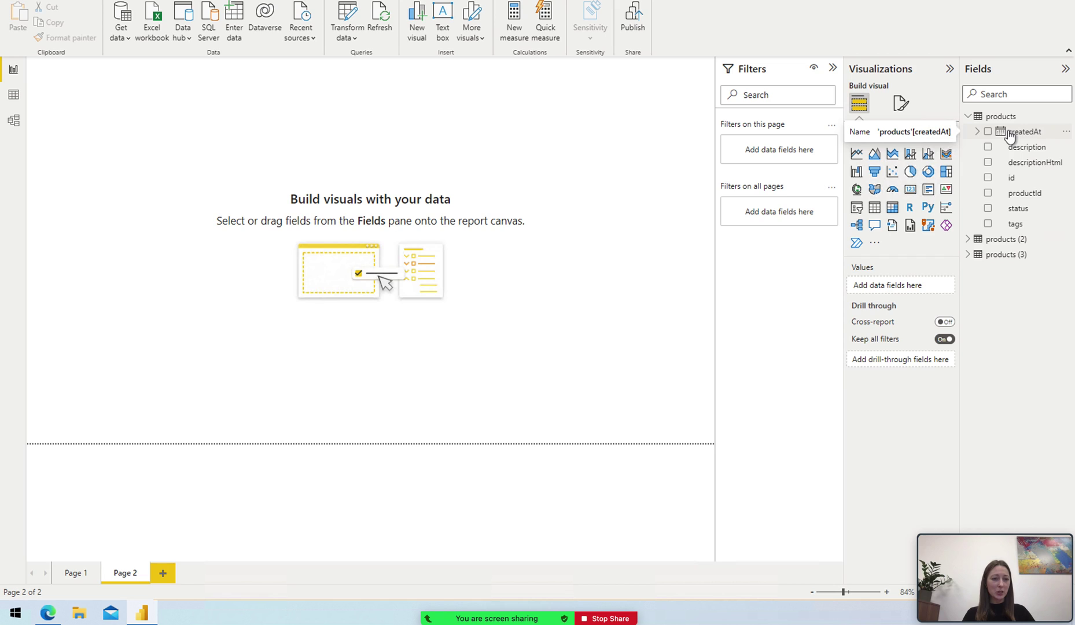
# Step: Add a donut chart with status as the legend and count of status as values
pyautogui.click(928, 172)
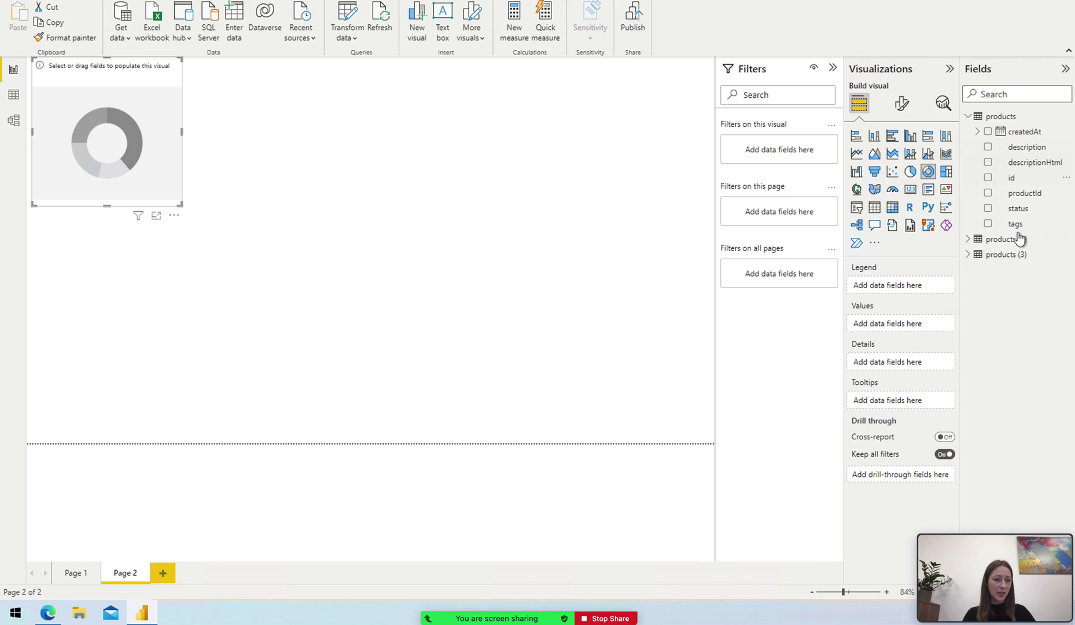
pyautogui.moveTo(1014, 217); pyautogui.dragTo(903, 297)
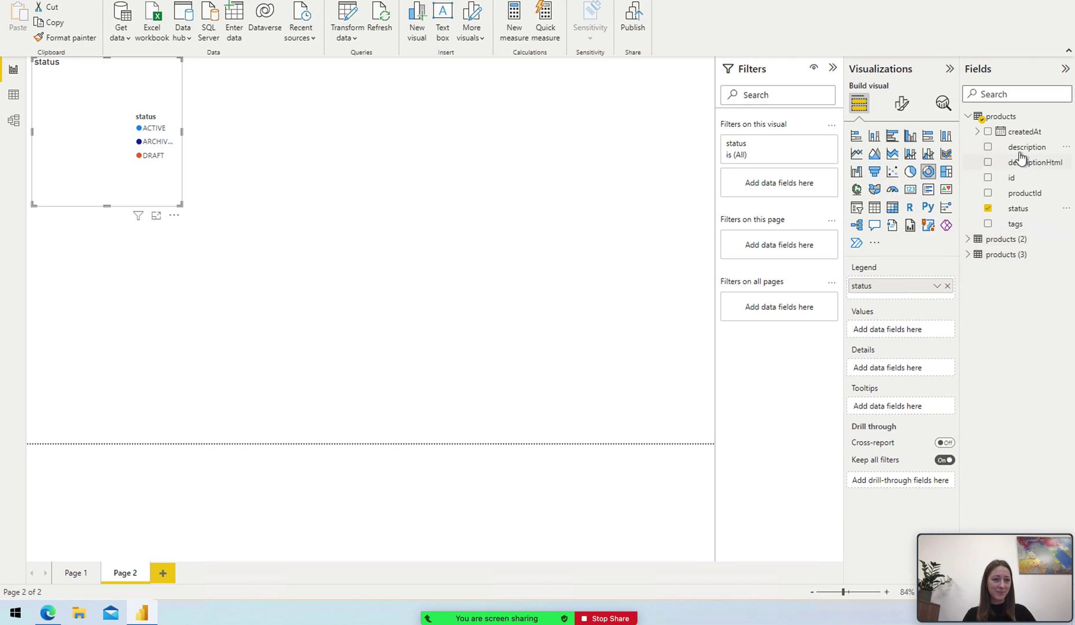
pyautogui.moveTo(1017, 210); pyautogui.dragTo(894, 338)
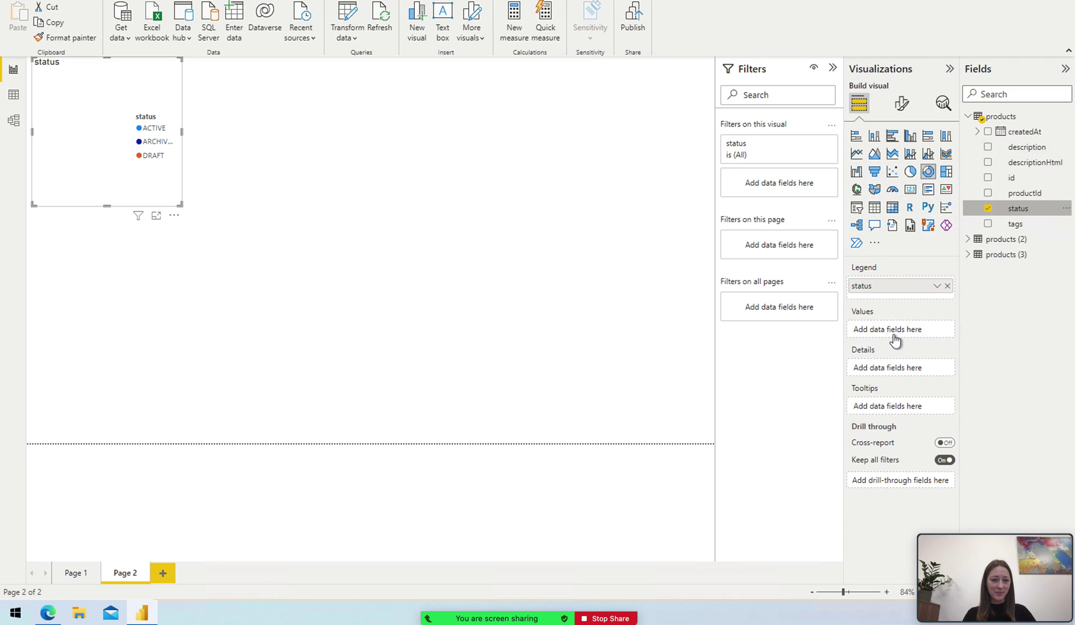